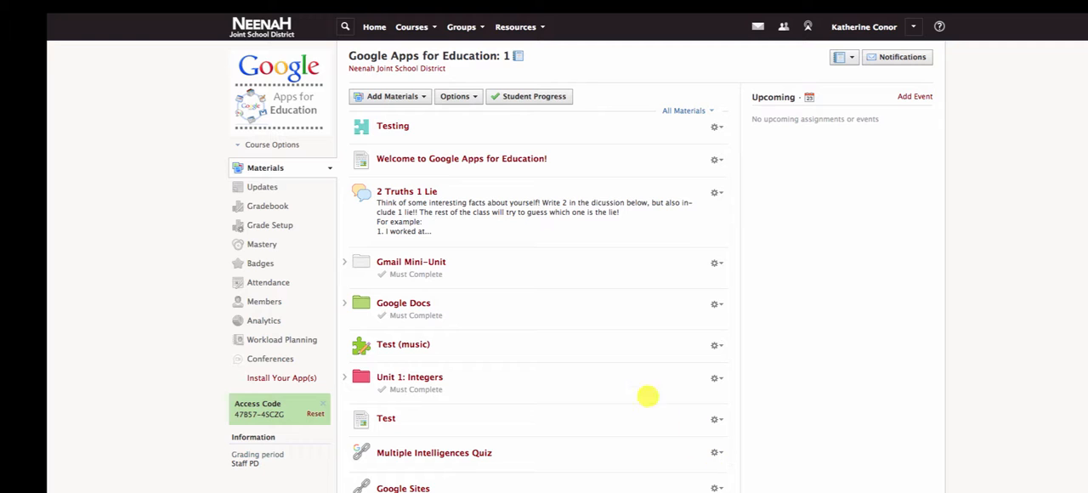
{"action": "left_click", "coordinate": [397, 97]}
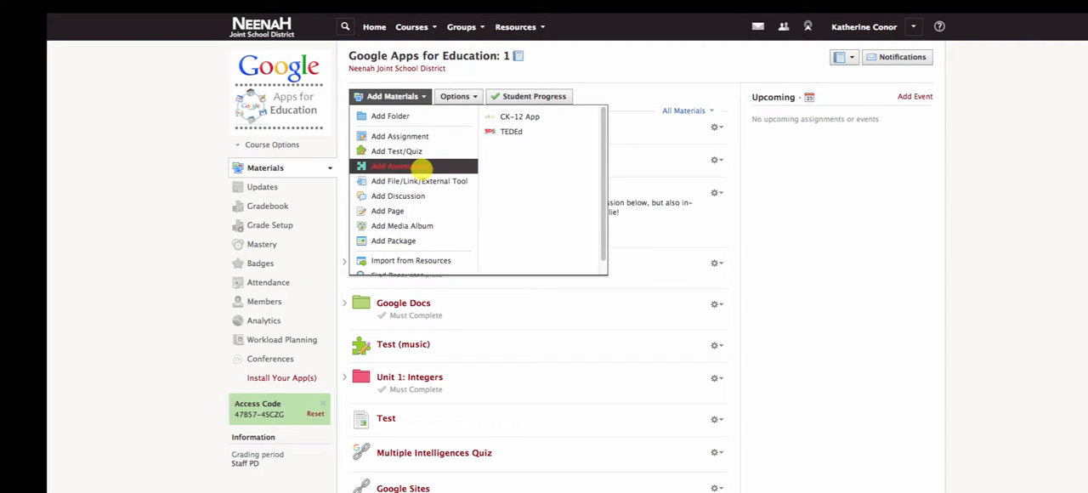
{"action": "left_click", "coordinate": [517, 27]}
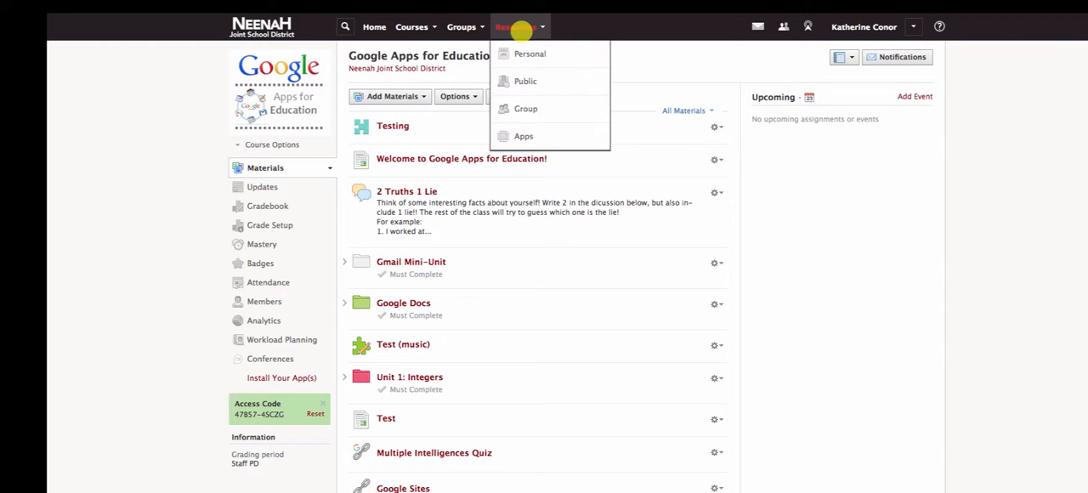
{"action": "left_click", "coordinate": [523, 53]}
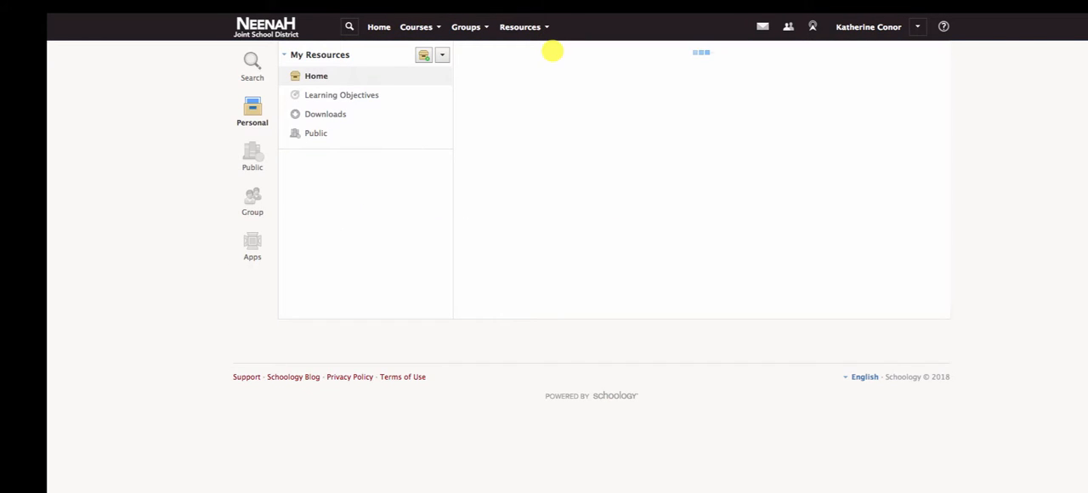
{"action": "left_click", "coordinate": [504, 83]}
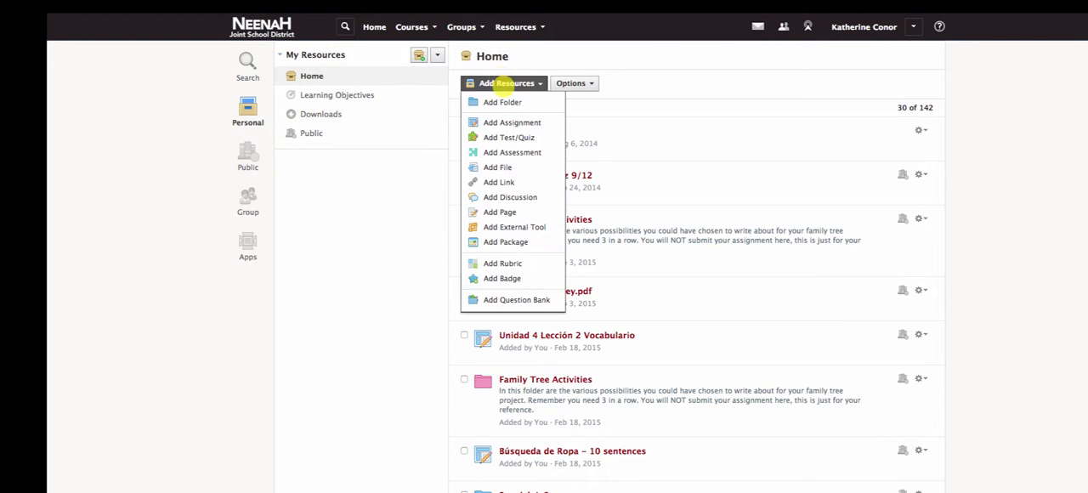
{"action": "left_click", "coordinate": [511, 152]}
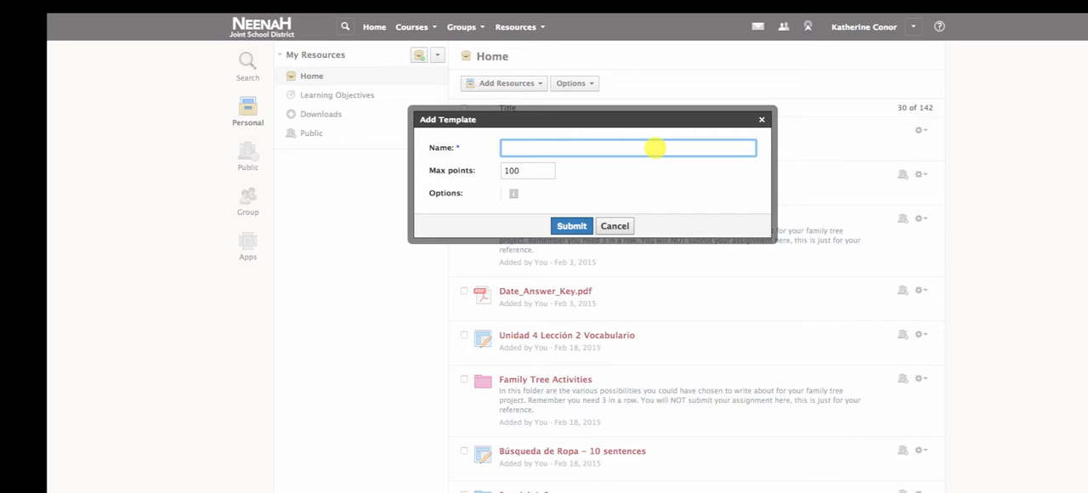
{"action": "type", "text": "Demo A"}
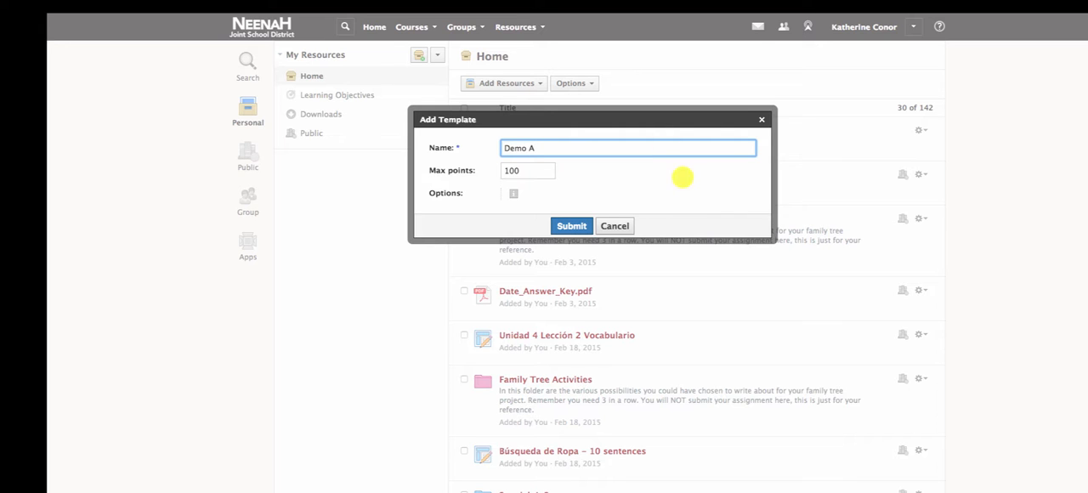
{"action": "left_click", "coordinate": [614, 226]}
- Start a new assessment named Demo Assessment in the Google Apps for Education: 1 course, with a due date of 5/19/18
{"action": "left_click", "coordinate": [410, 28]}
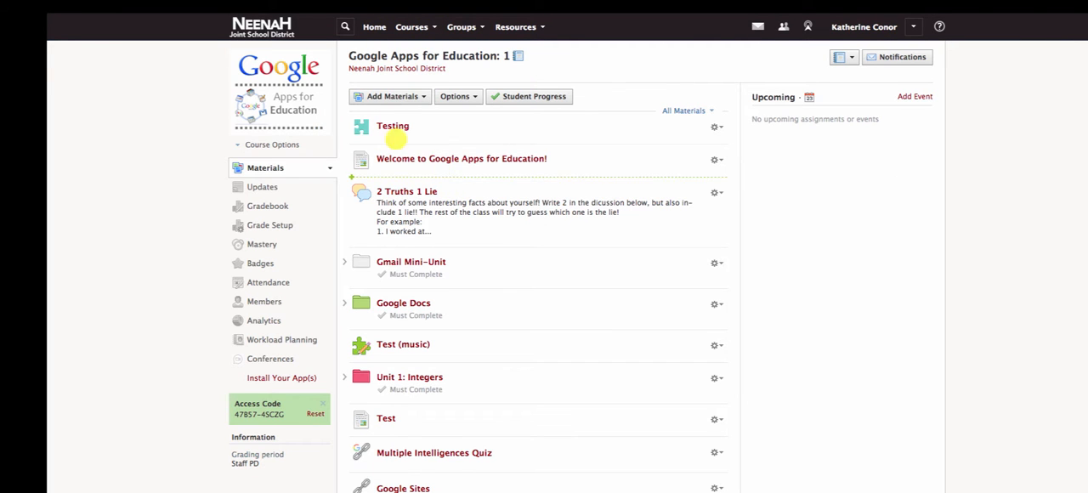
{"action": "left_click", "coordinate": [392, 96]}
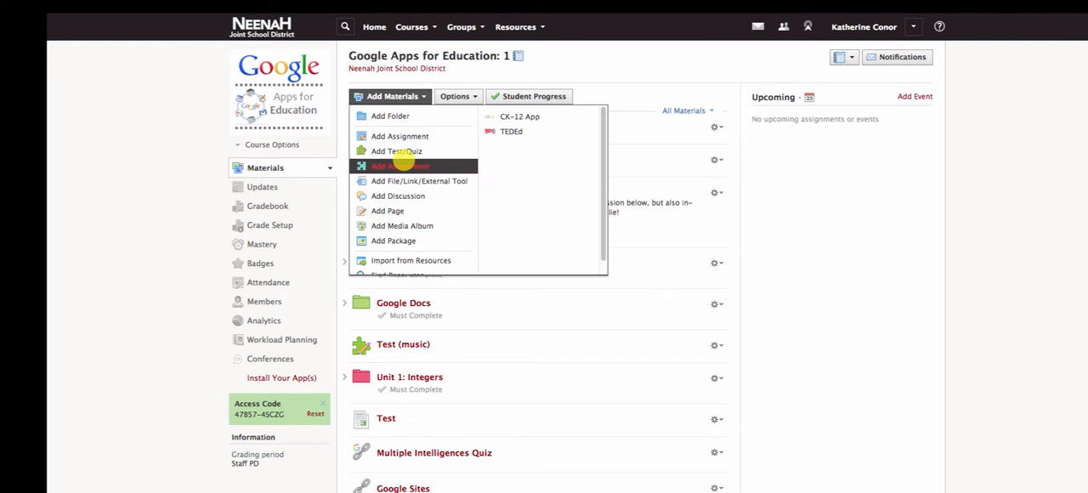
{"action": "left_click", "coordinate": [400, 166]}
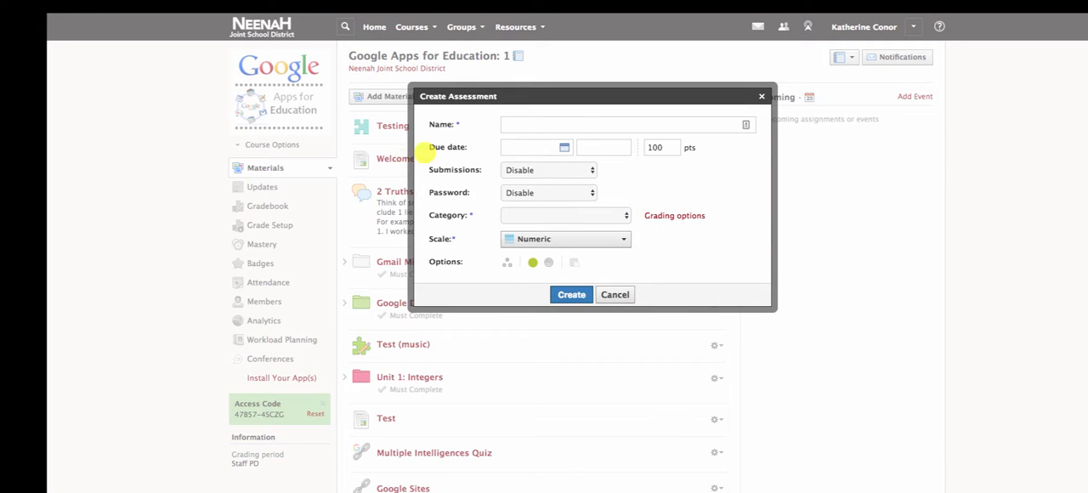
{"action": "type", "text": "Demo"}
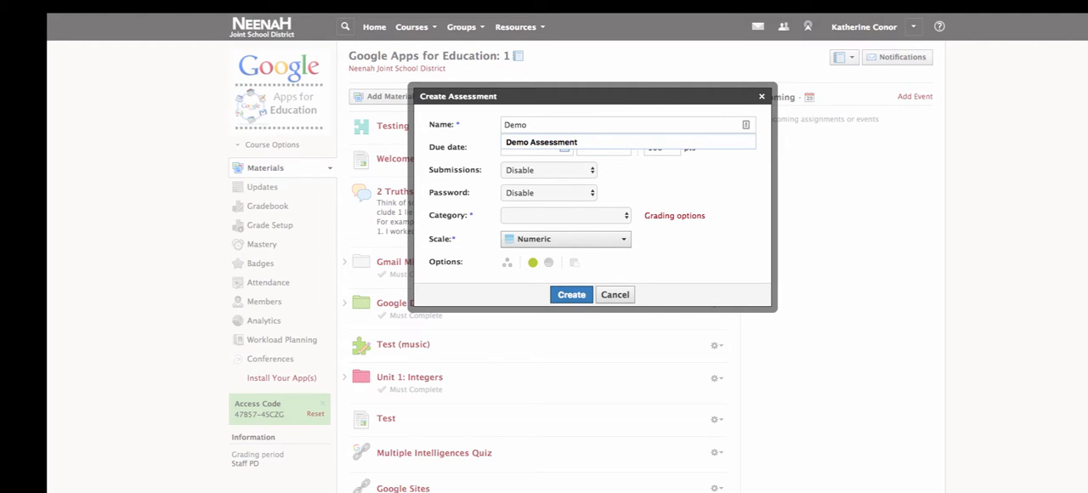
{"action": "key", "text": "Down"}
{"action": "key", "text": "Return"}
{"action": "key", "text": "Tab"}
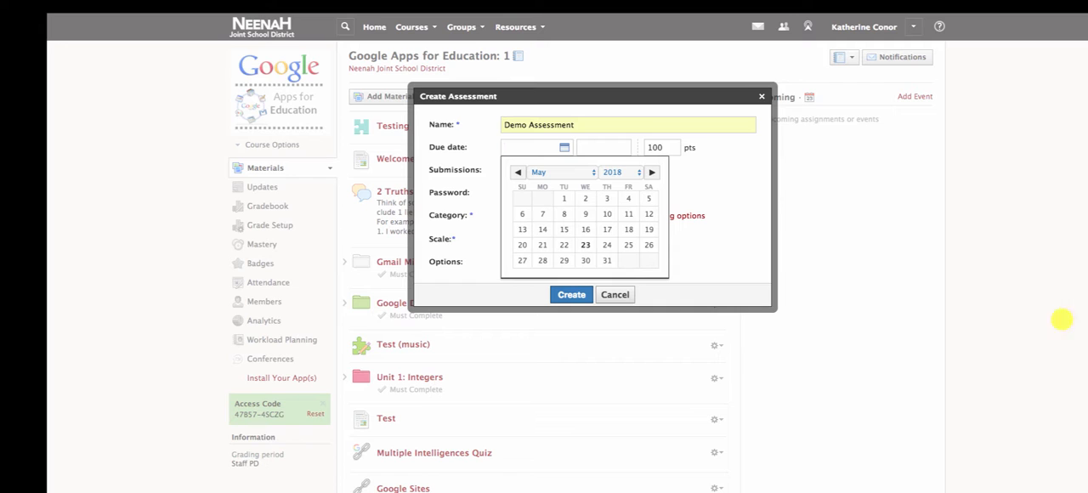
{"action": "left_click", "coordinate": [629, 230]}
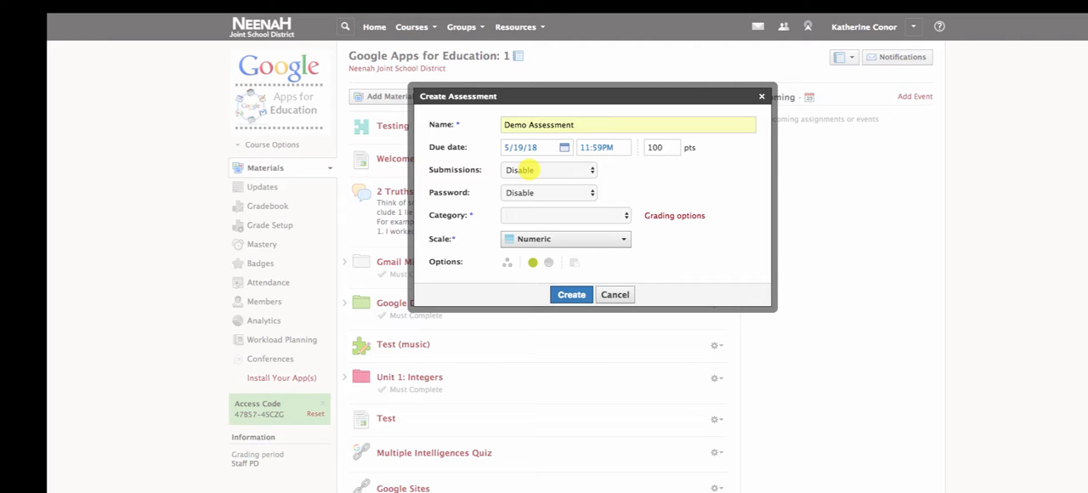
- Leave submissions disabled, enable password protection for the assessment and enter the assessment password
{"action": "left_click", "coordinate": [524, 170]}
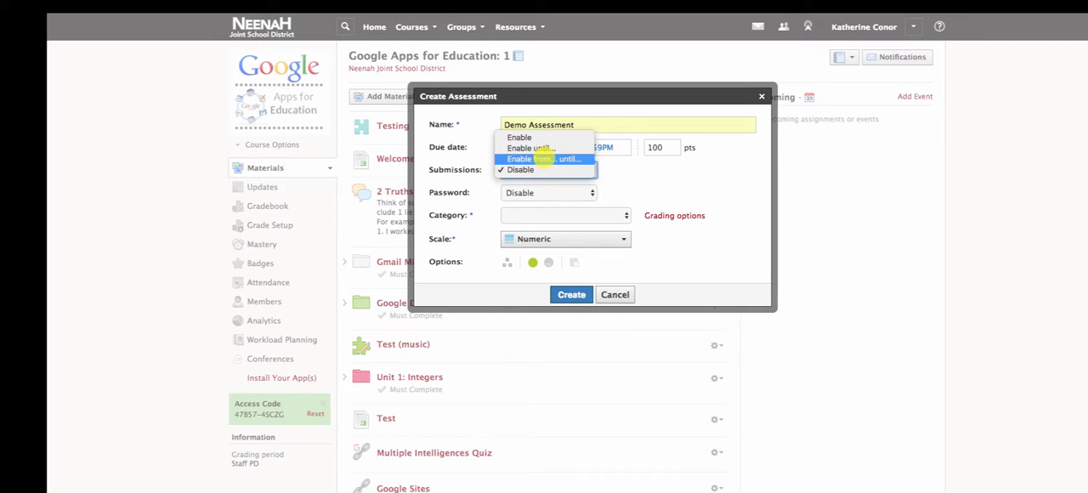
{"action": "left_click", "coordinate": [688, 175]}
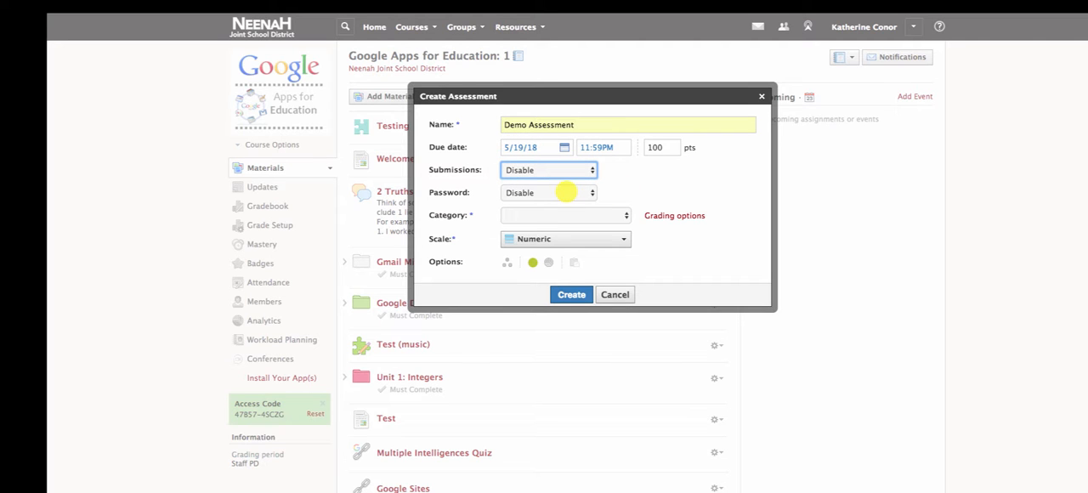
{"action": "left_click", "coordinate": [566, 193]}
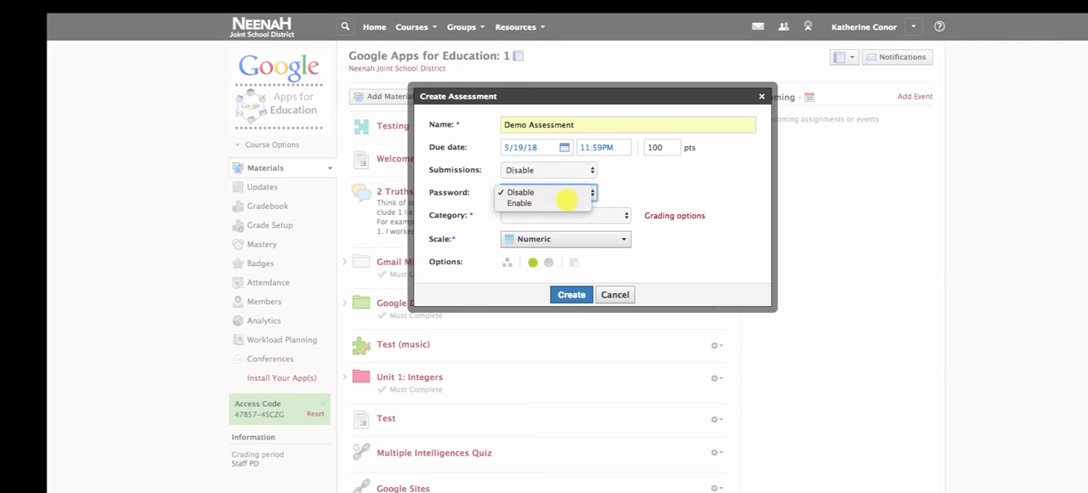
{"action": "left_click", "coordinate": [565, 202]}
{"action": "left_click", "coordinate": [555, 205]}
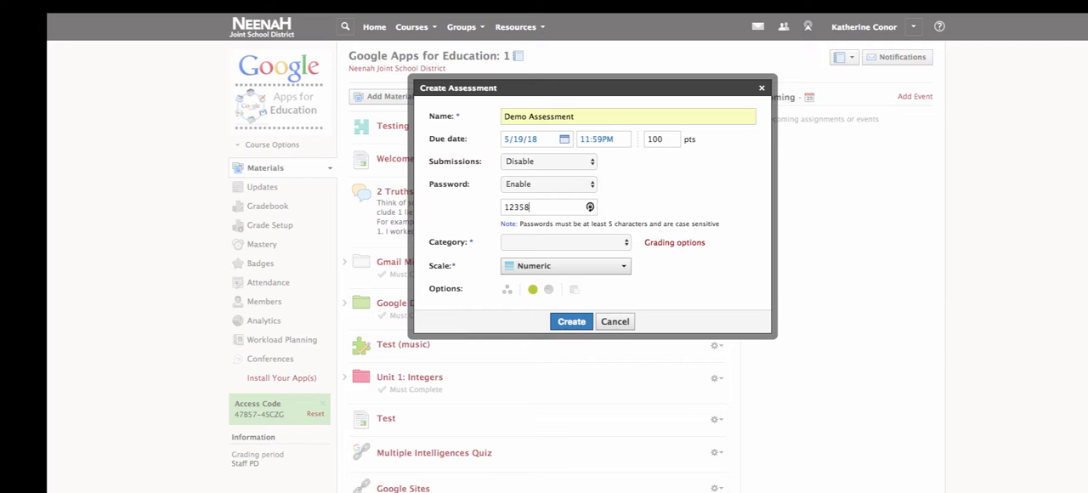
- Set the assessment's grading category to Assessments and keep the Numeric scale
{"action": "left_click", "coordinate": [536, 241]}
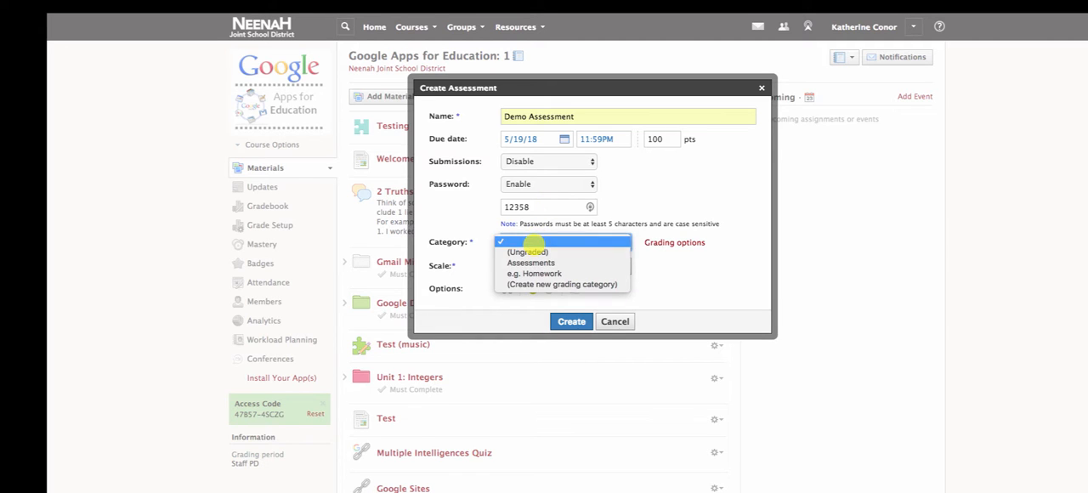
{"action": "left_click", "coordinate": [533, 263]}
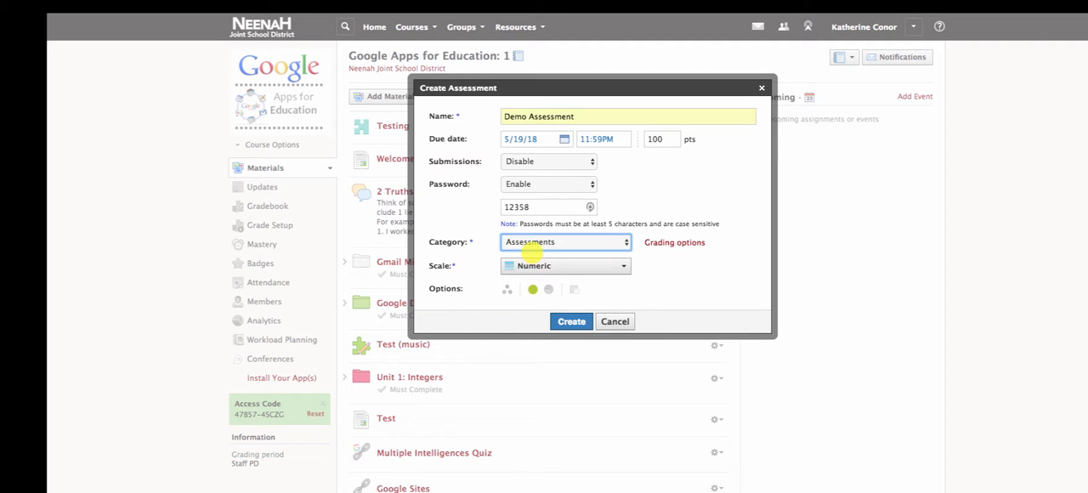
{"action": "left_click", "coordinate": [613, 266]}
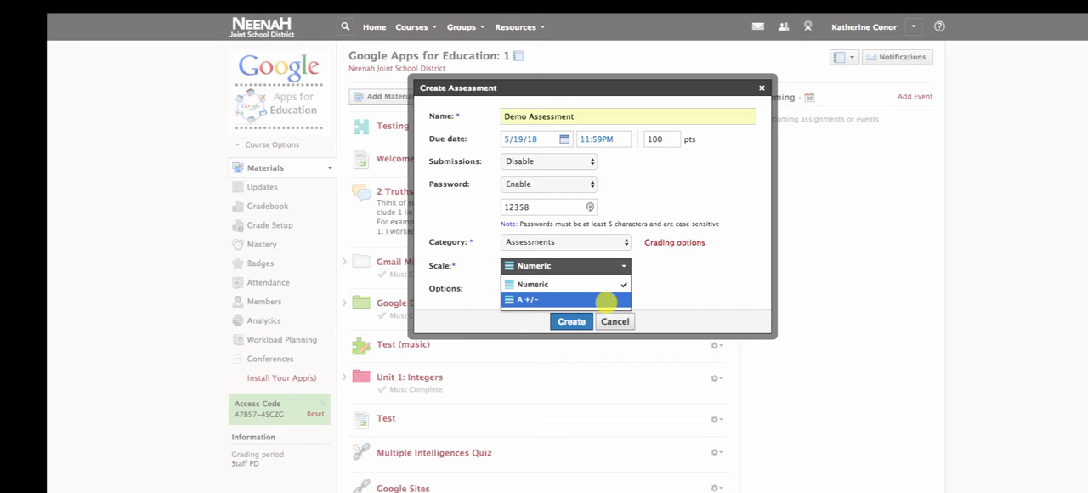
{"action": "left_click", "coordinate": [714, 268]}
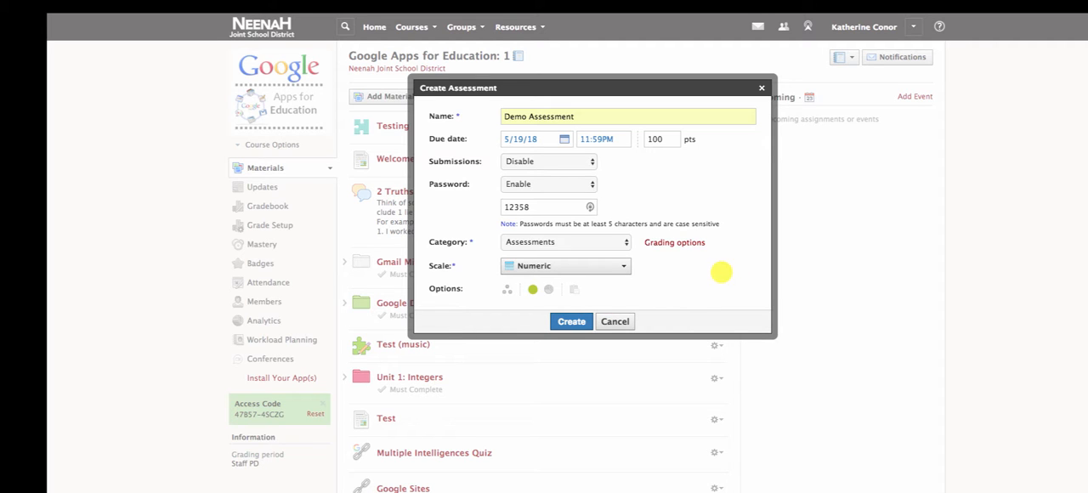
- Turn on individual assignment, leave the assignee field empty and create the assessment
{"action": "left_click", "coordinate": [505, 292]}
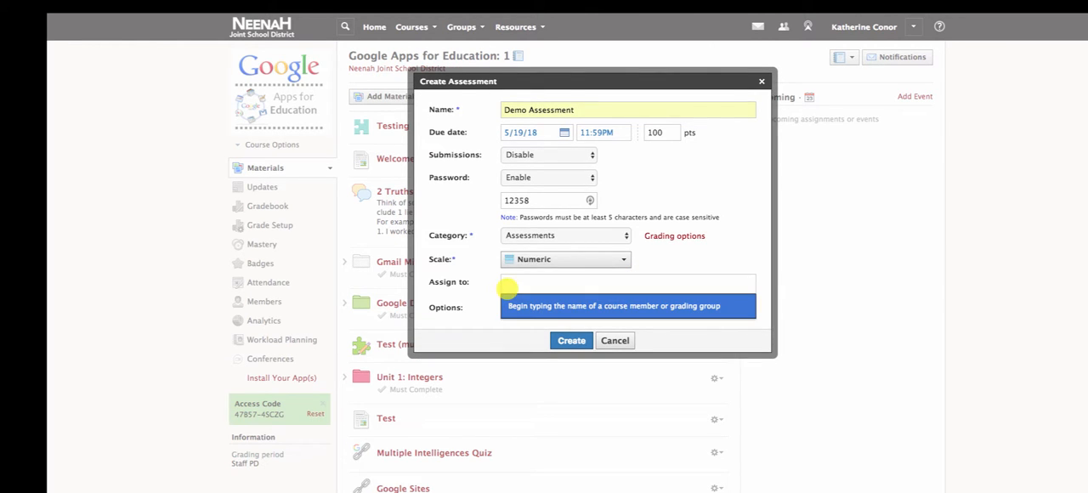
{"action": "left_click", "coordinate": [598, 300]}
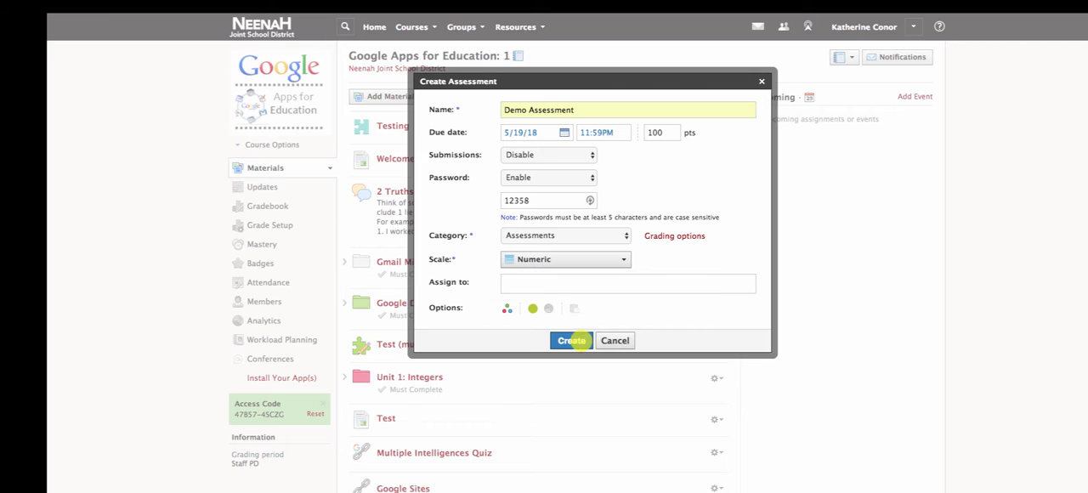
{"action": "left_click", "coordinate": [572, 340]}
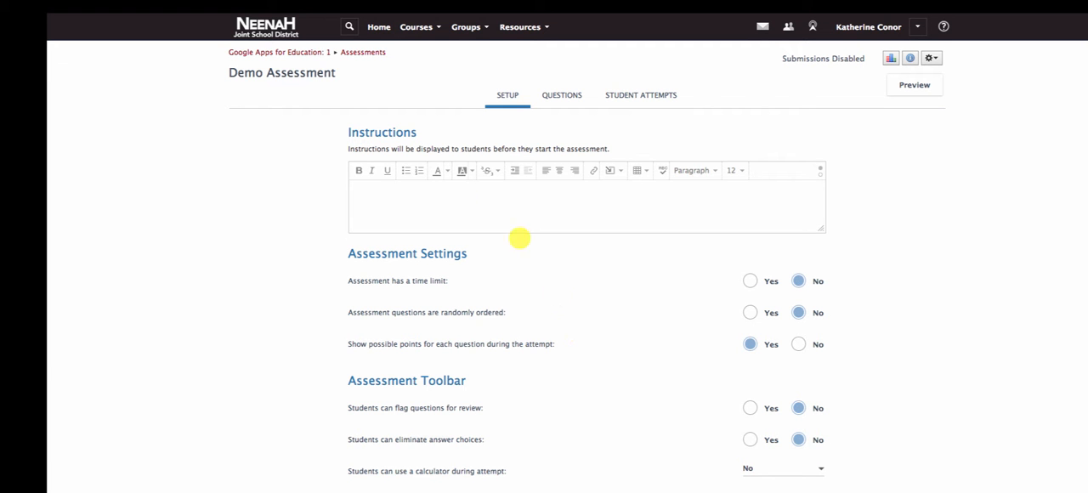
- Allow students to flag questions for review and to eliminate answer choices, leaving the instructions empty
{"action": "left_click", "coordinate": [459, 194]}
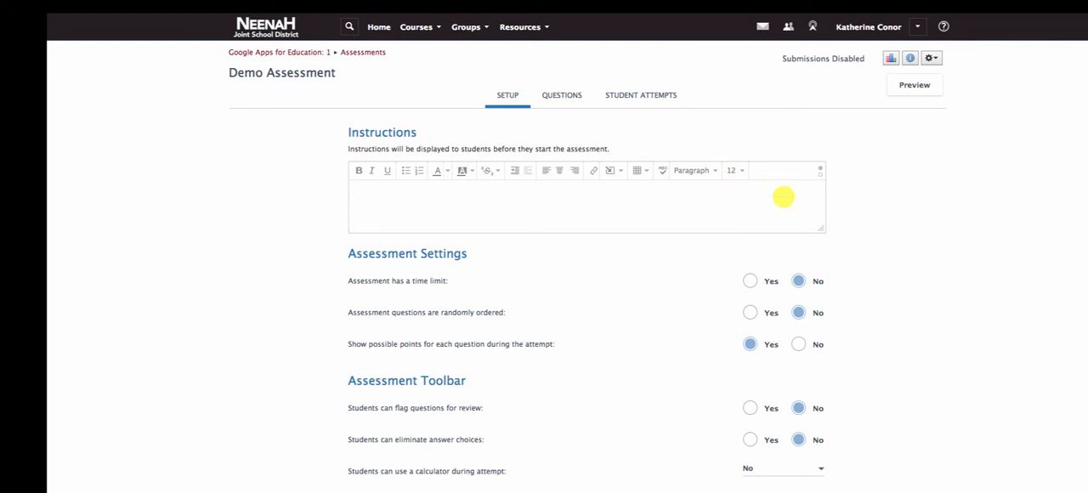
{"action": "scroll", "coordinate": [627, 371], "scroll_direction": "down", "scroll_amount": 2}
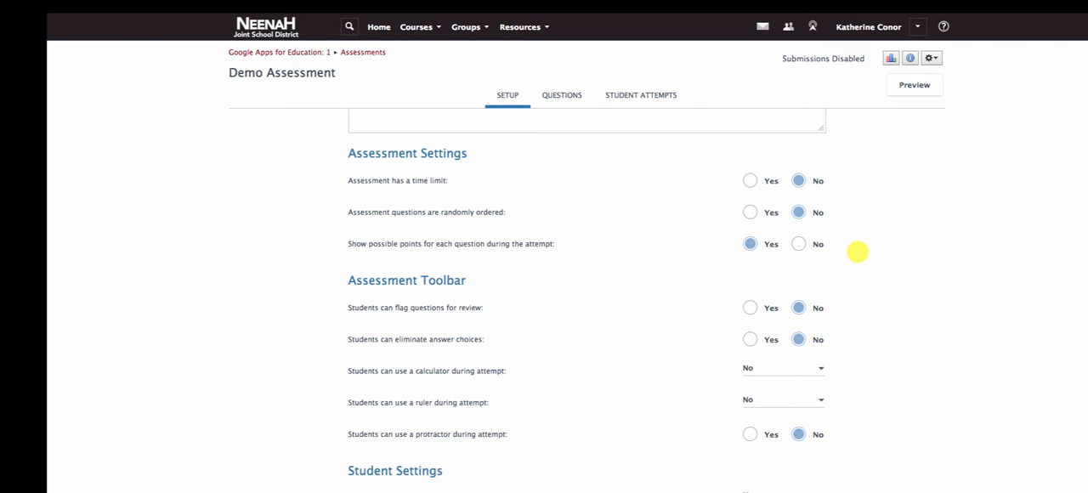
{"action": "scroll", "coordinate": [857, 252], "scroll_direction": "down", "scroll_amount": 2}
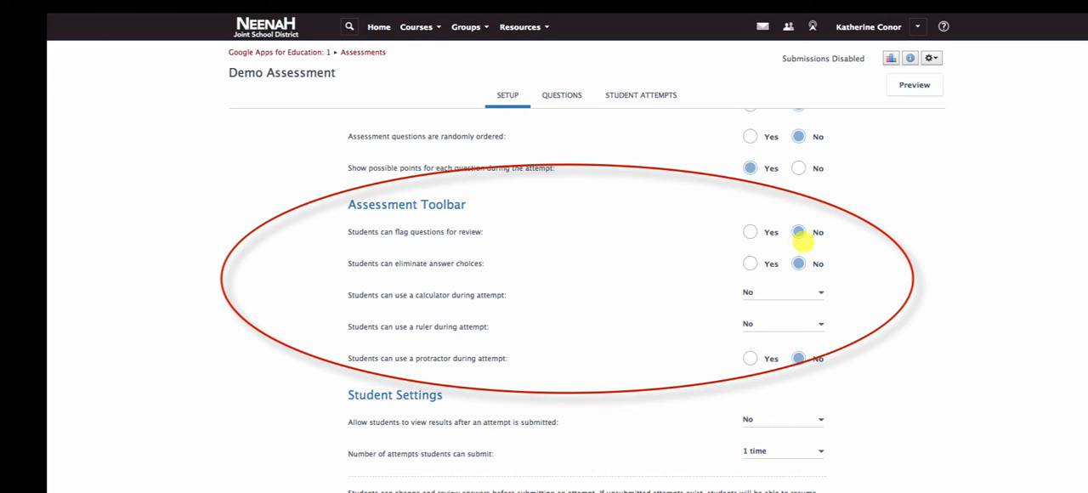
{"action": "left_click", "coordinate": [750, 231]}
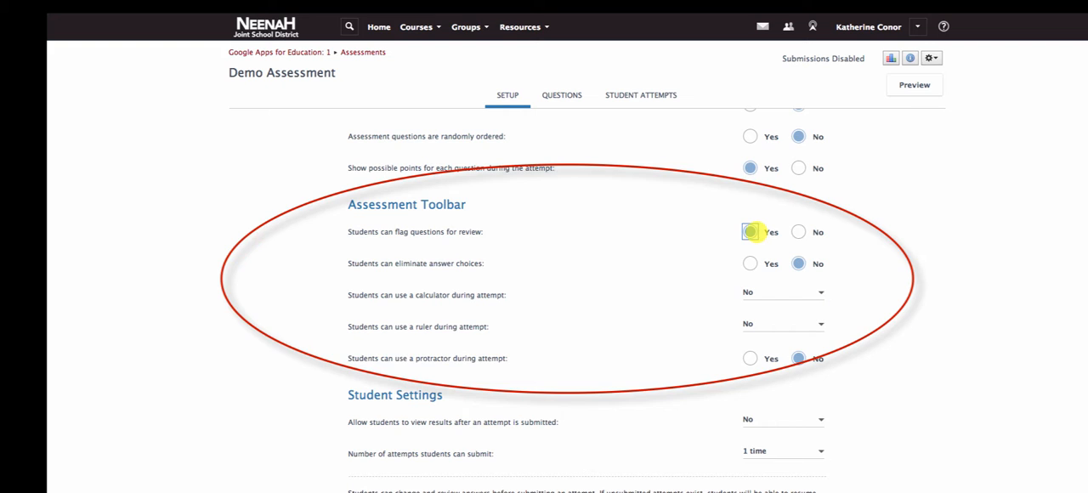
{"action": "left_click", "coordinate": [750, 263]}
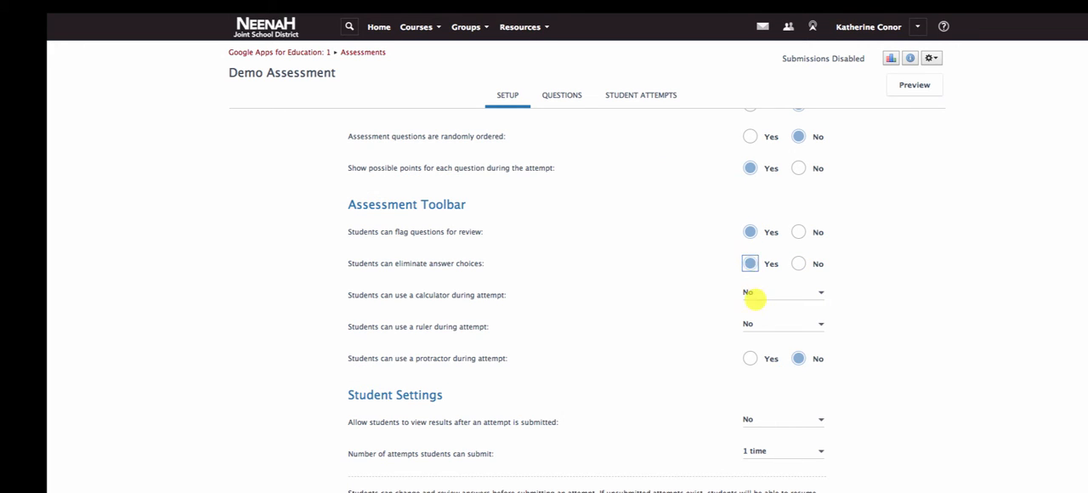
- Allow students to use a basic calculator, a 6 inch ruler and a protractor during the attempt
{"action": "left_click", "coordinate": [754, 294]}
{"action": "left_click", "coordinate": [776, 343]}
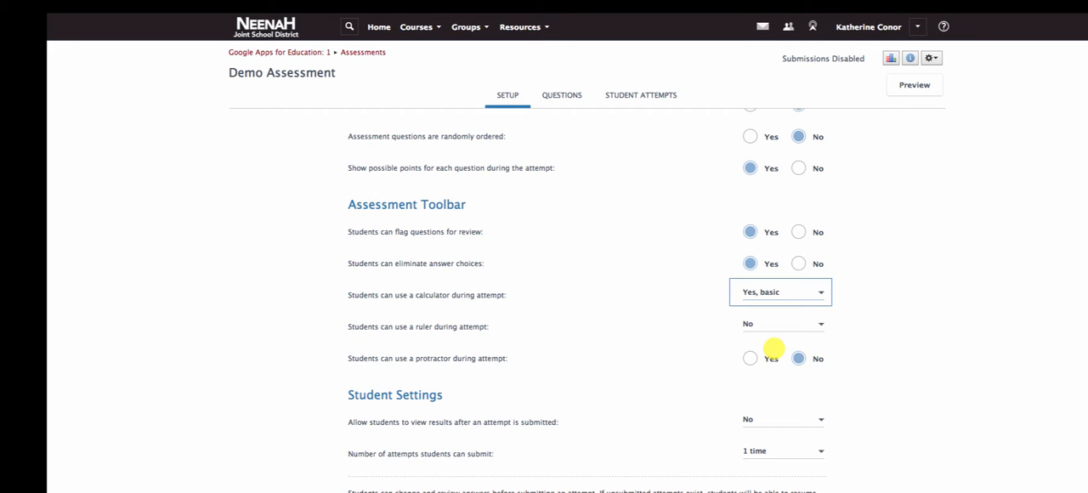
{"action": "left_click", "coordinate": [791, 324]}
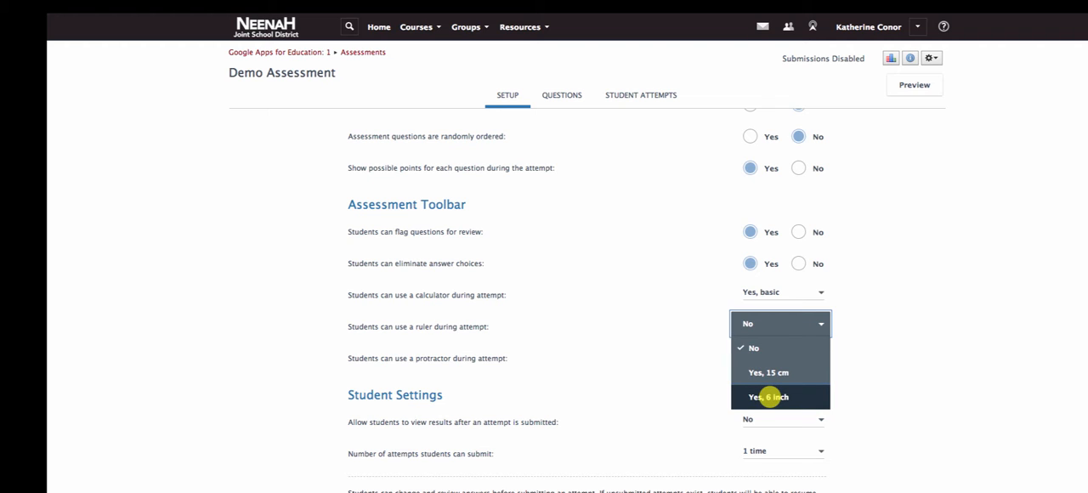
{"action": "left_click", "coordinate": [770, 397]}
{"action": "left_click", "coordinate": [753, 358]}
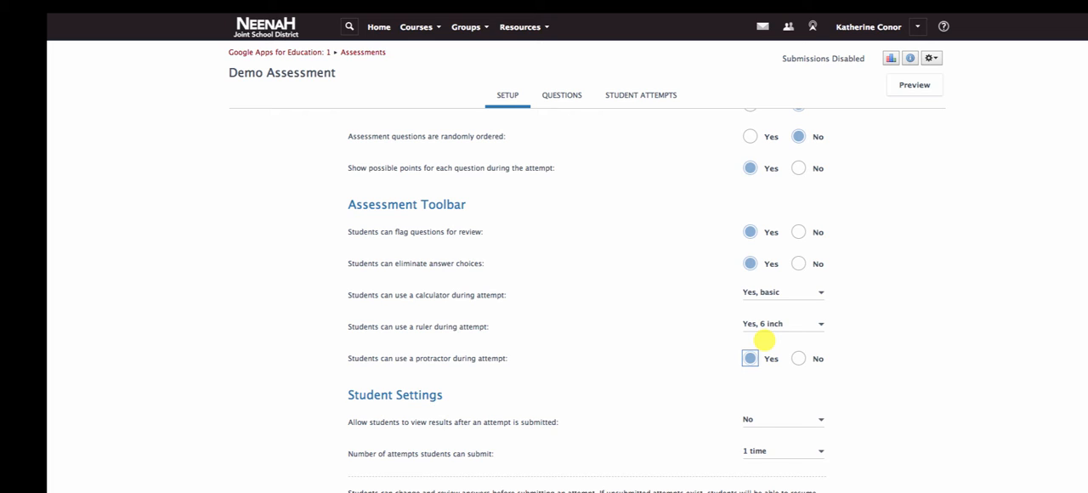
{"action": "left_click", "coordinate": [693, 246]}
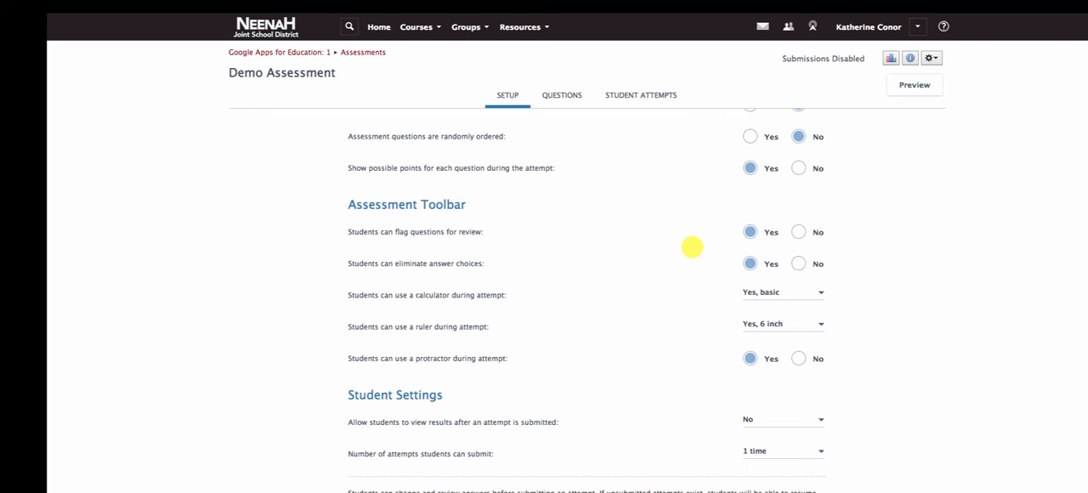
- Keep result viewing at No and submissions at 1 time in the student settings, and save the assessment setup
{"action": "scroll", "coordinate": [691, 247], "scroll_direction": "down", "scroll_amount": 3}
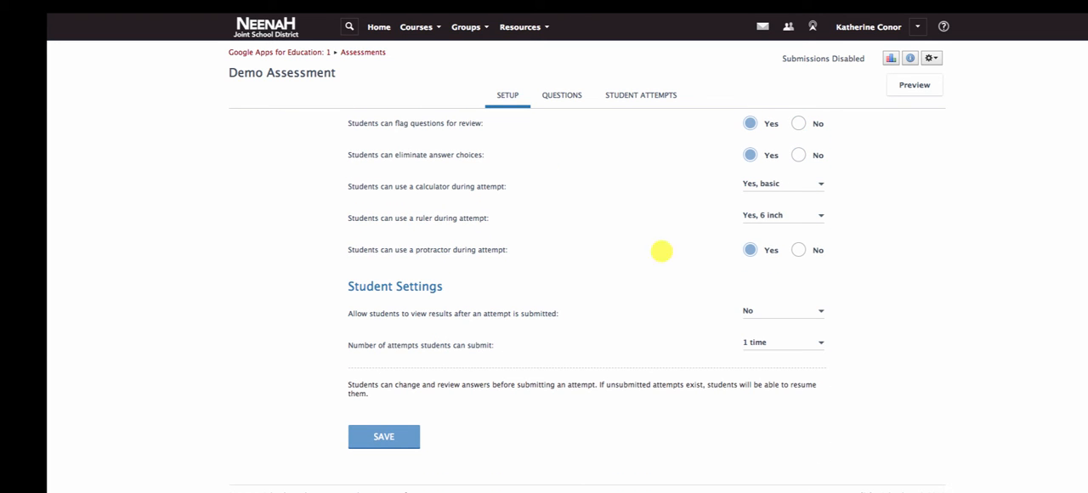
{"action": "left_click", "coordinate": [794, 313]}
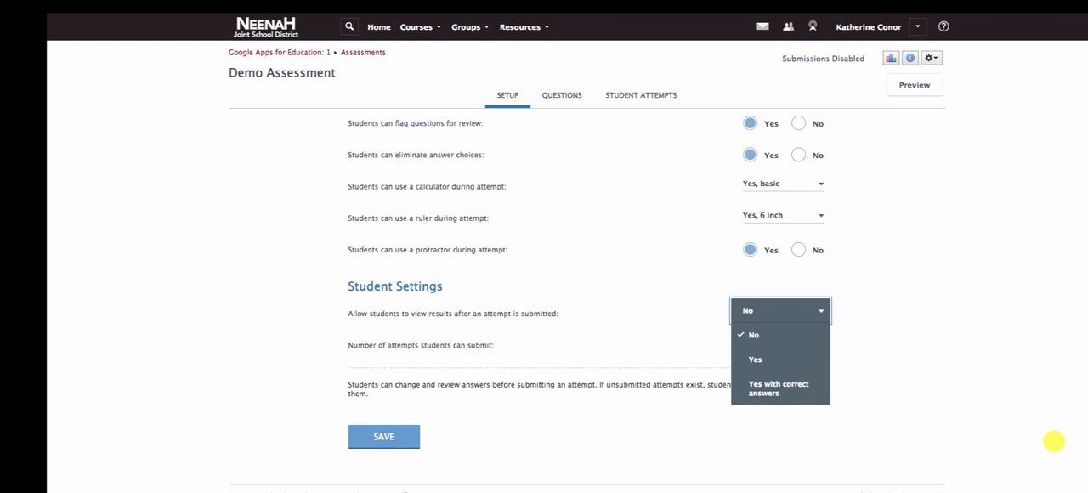
{"action": "left_click", "coordinate": [1028, 439]}
{"action": "left_click", "coordinate": [772, 345]}
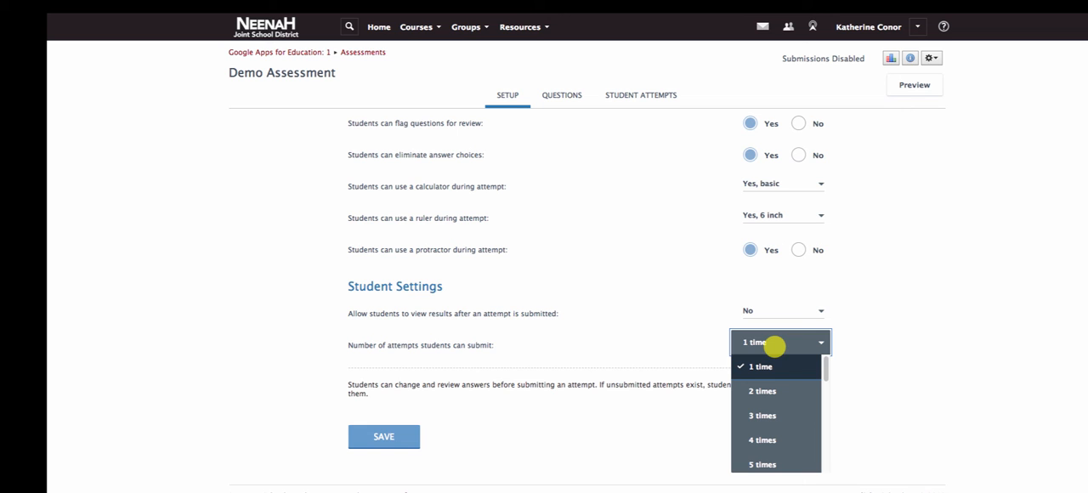
{"action": "left_click", "coordinate": [628, 342]}
{"action": "left_click", "coordinate": [384, 437]}
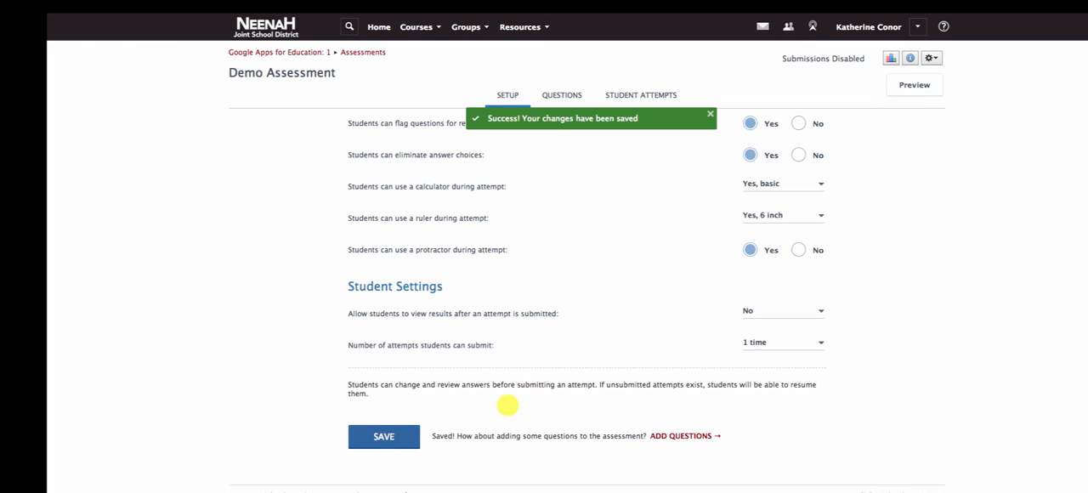
{"action": "scroll", "coordinate": [517, 247], "scroll_direction": "up", "scroll_amount": 5}
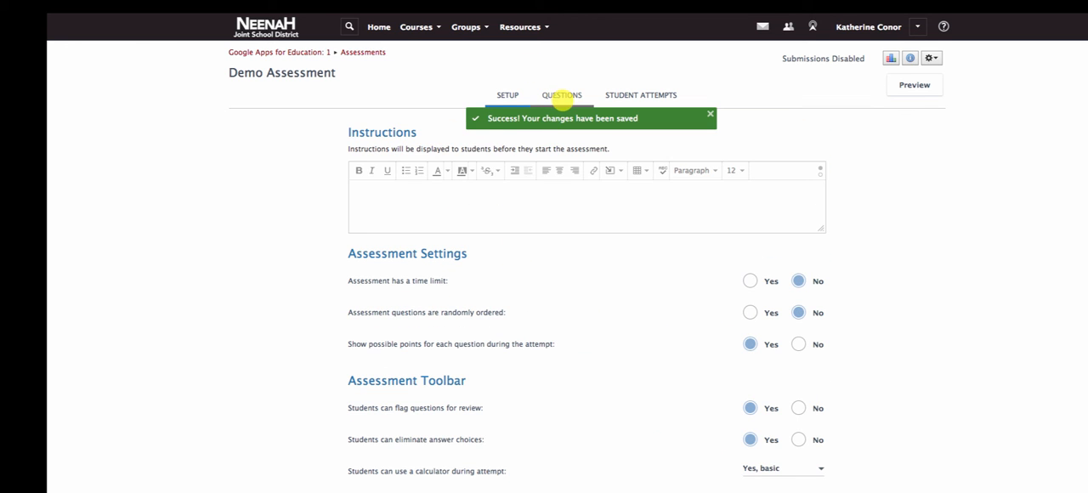